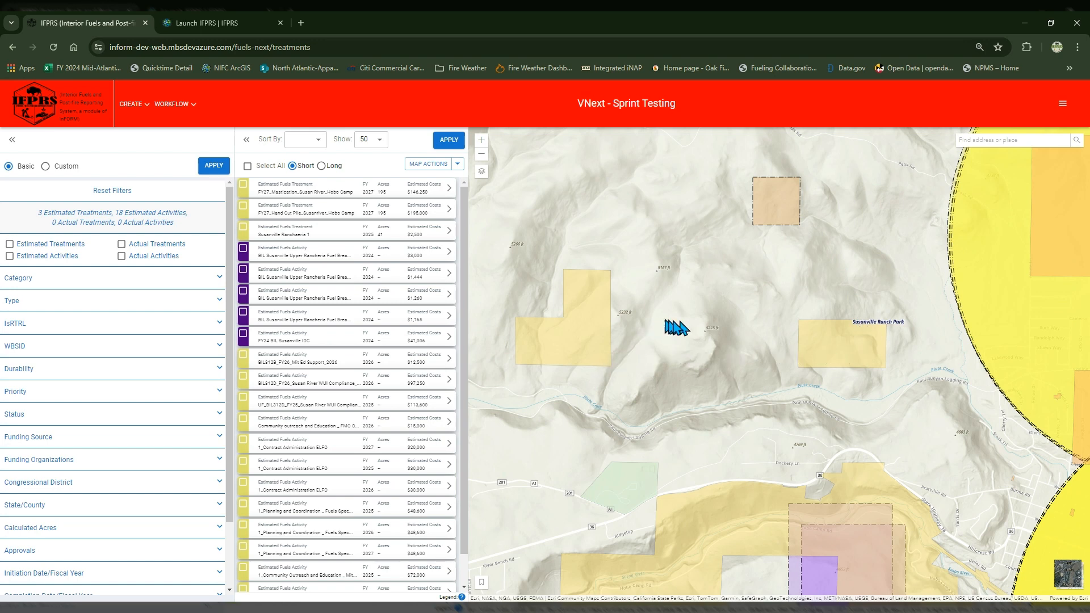
Step: Open the Susanville Ranchaeria 1 estimated treatment from its map polygon and copy it as a treatment
left_click(786, 217)
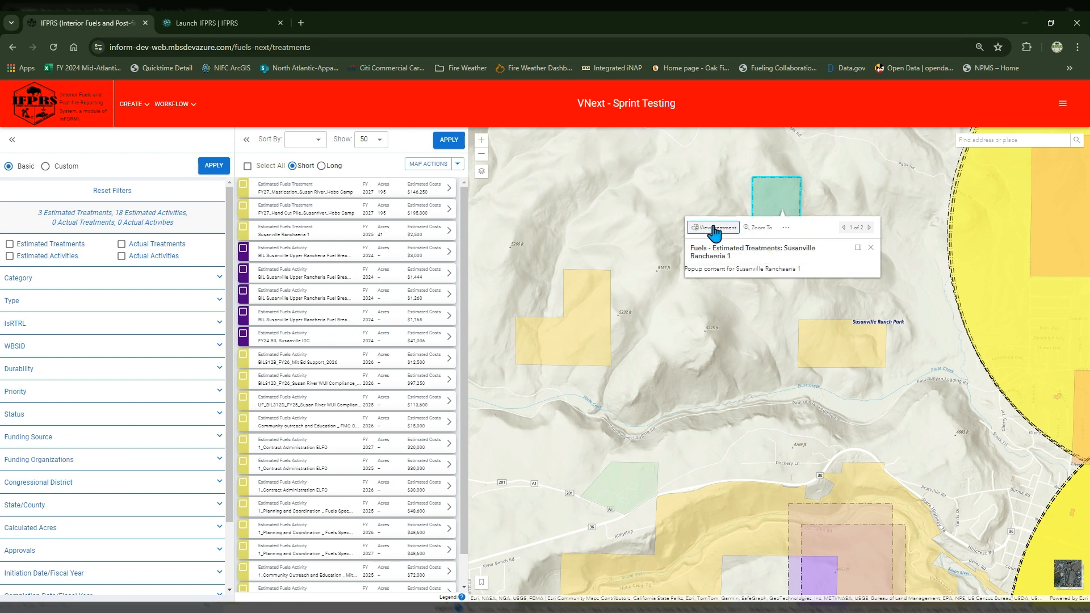
left_click(714, 229)
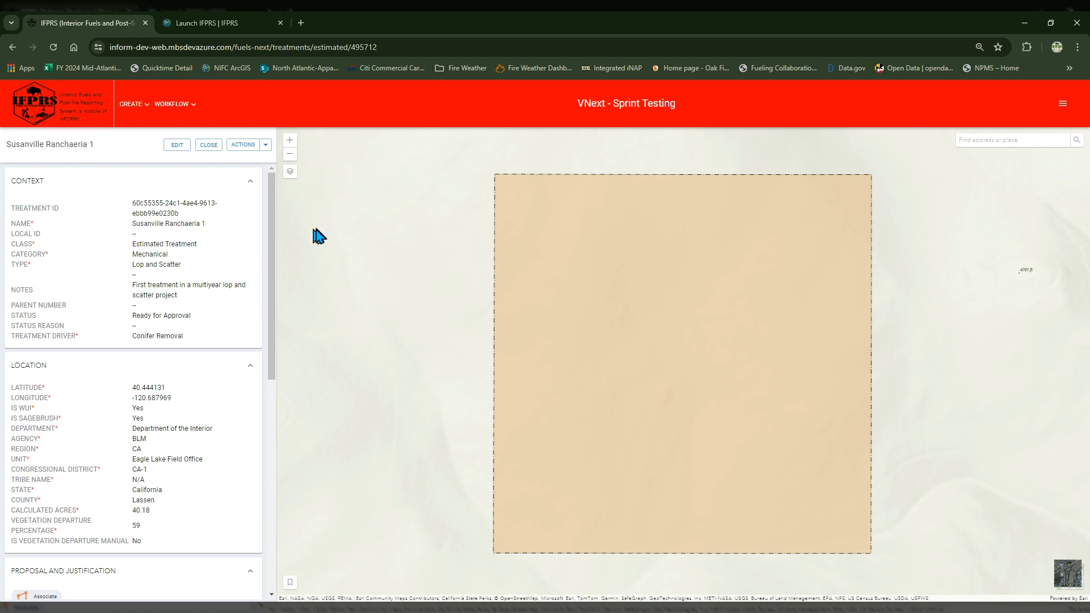
left_click(265, 147)
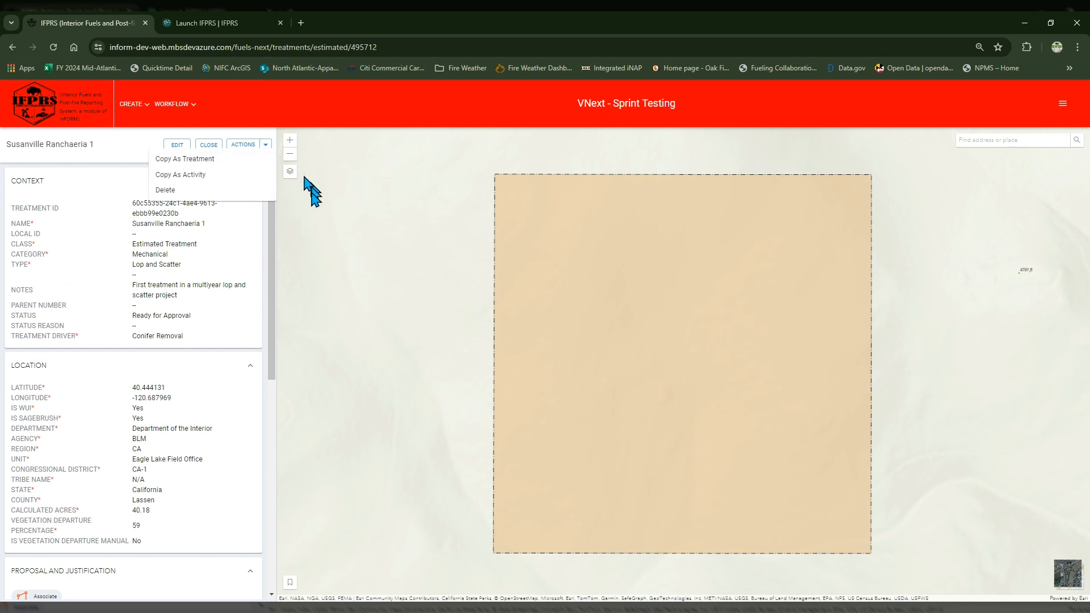
mouse_move(273, 233)
left_mouse_down()
mouse_move(258, 450)
mouse_move(272, 213)
left_mouse_up()
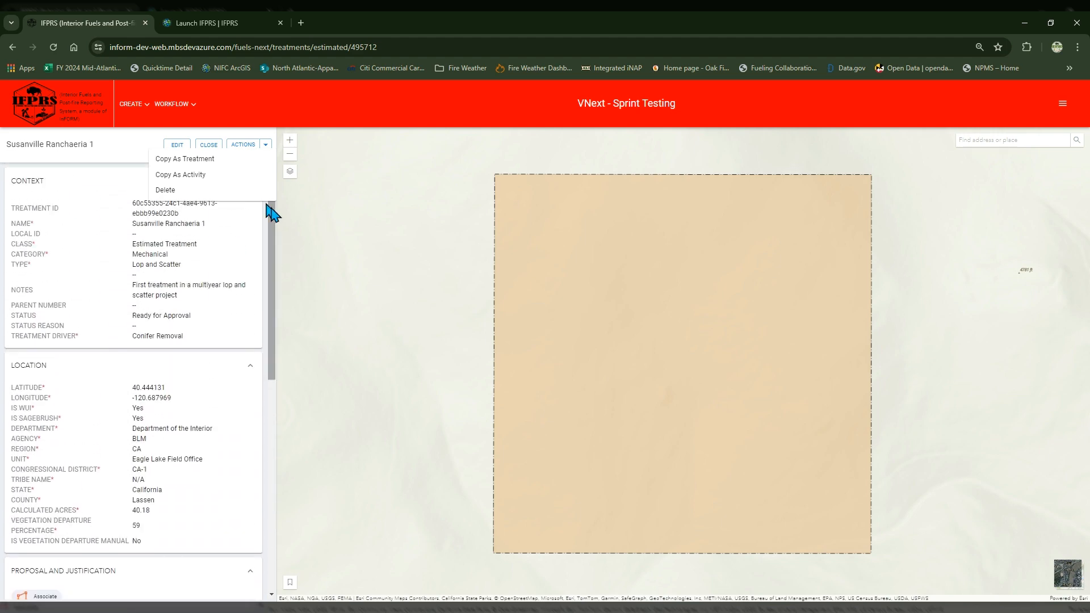
left_click(209, 162)
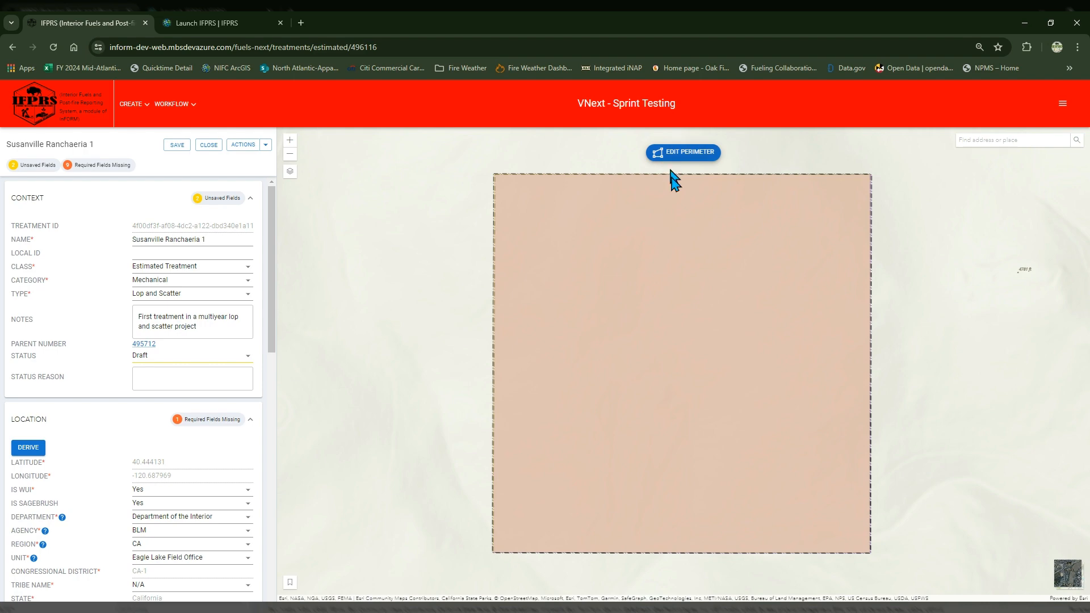
Step: Move the copied perimeter onto the western part of the Susanville Ranch Park parcel, confirm it, and rename the treatment Susanville Ranchaeria 2
scroll(658, 304, "down", 5)
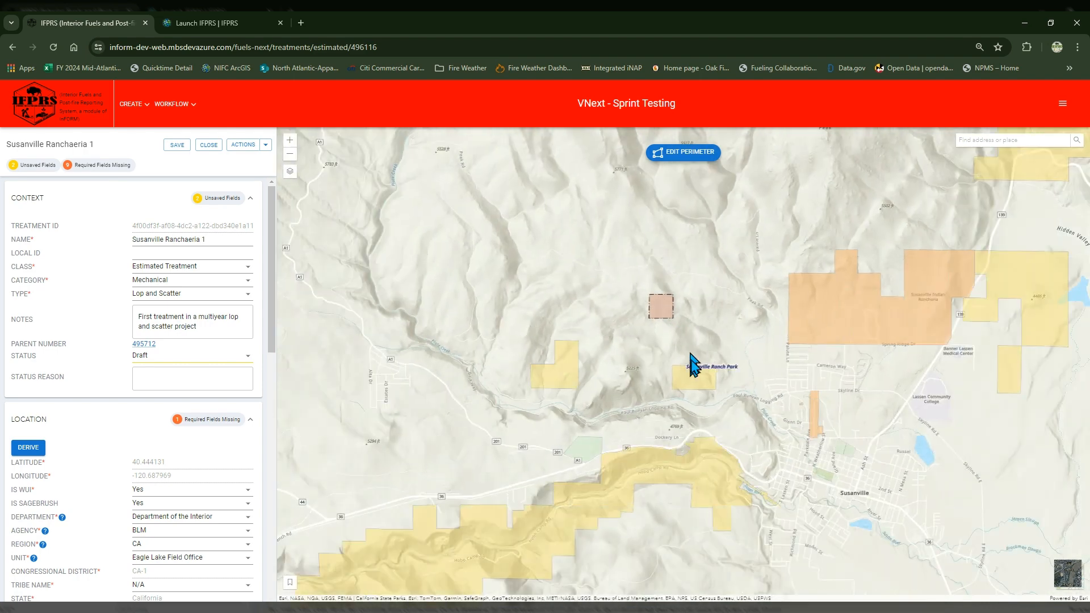
scroll(690, 365, "up", 2)
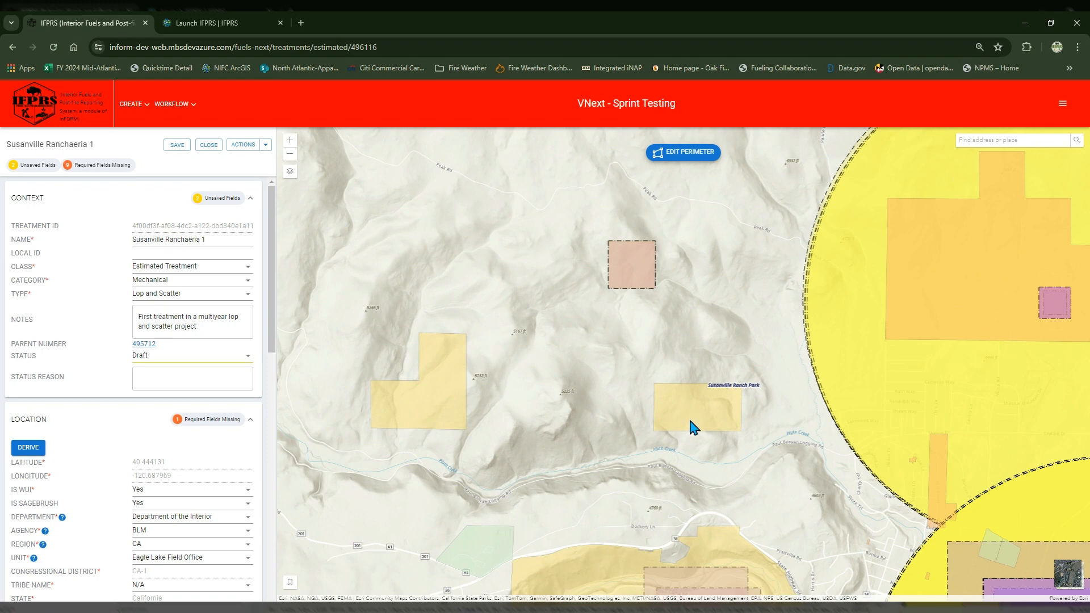
left_click(668, 152)
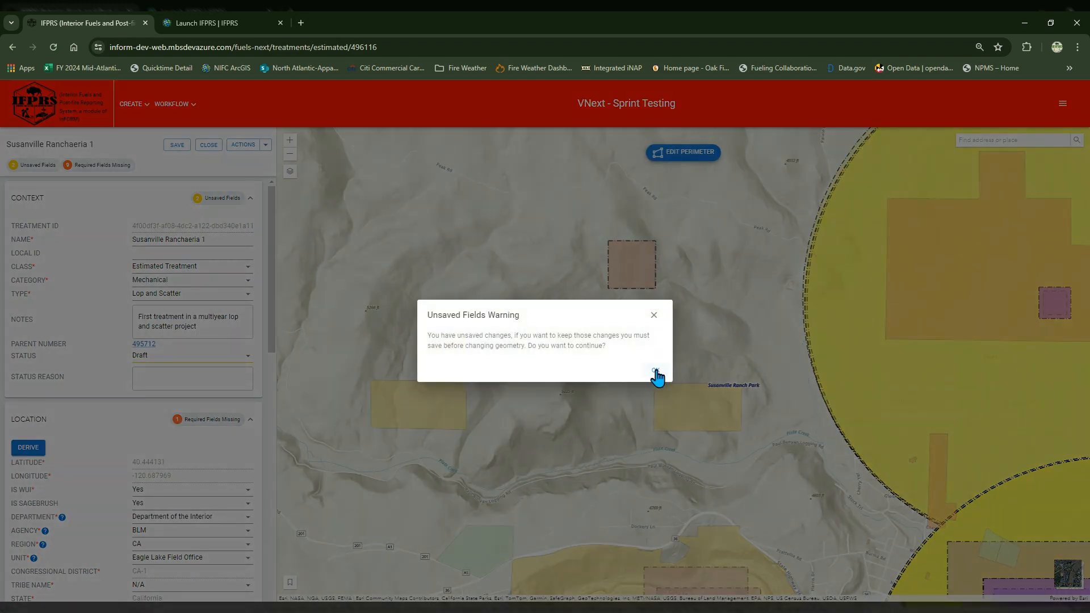
left_click(655, 372)
left_click_drag(634, 267, 679, 412)
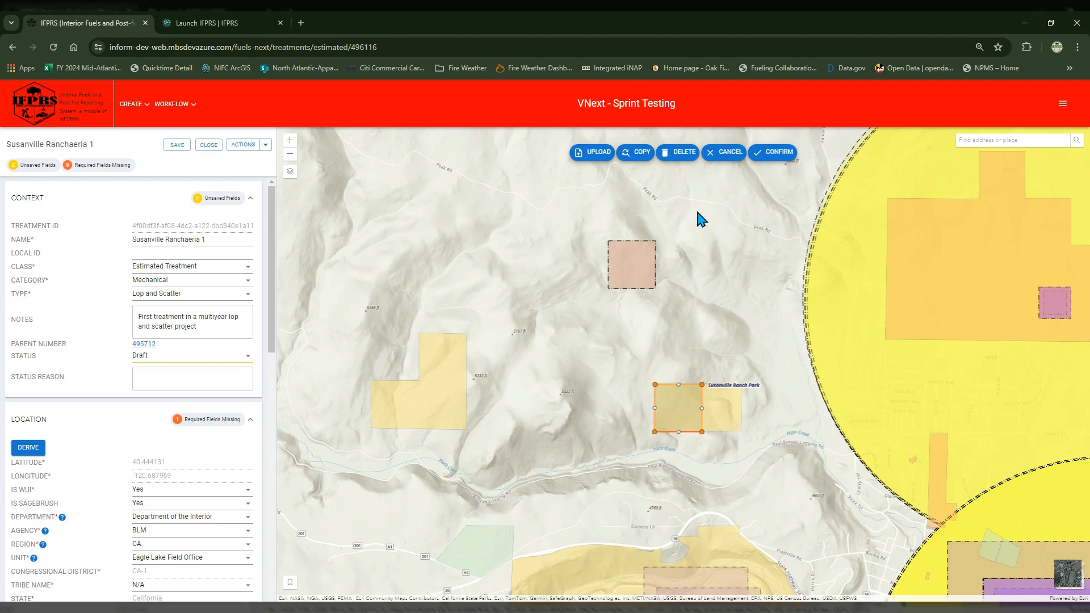
left_click(774, 153)
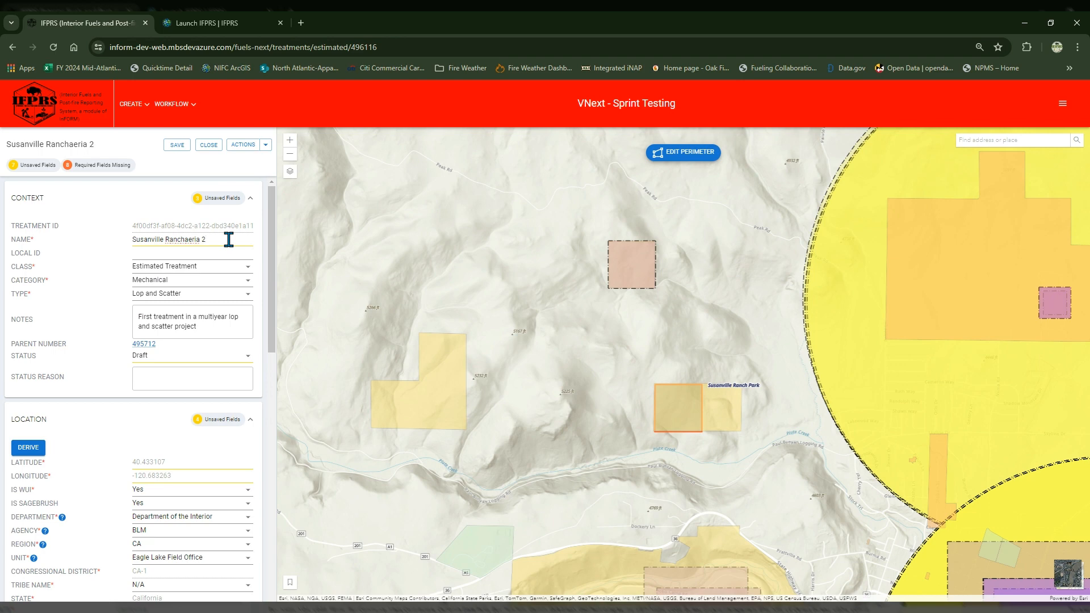
Step: Set the treatment's estimated initiation date to 10/01/2025 by changing its year
left_click_drag(273, 231, 263, 457)
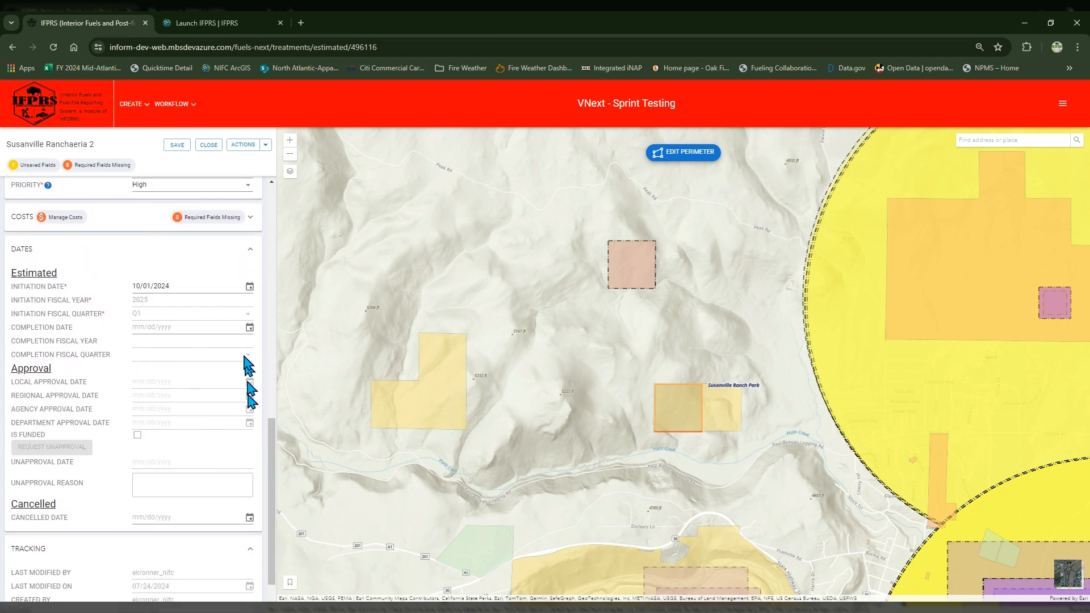
left_click(250, 287)
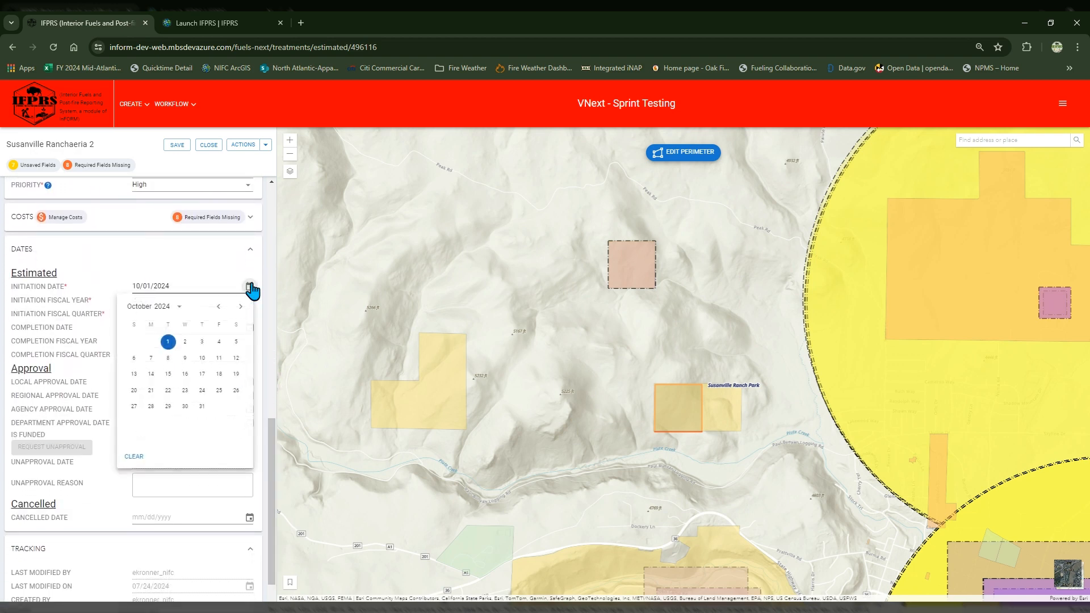
left_click(169, 308)
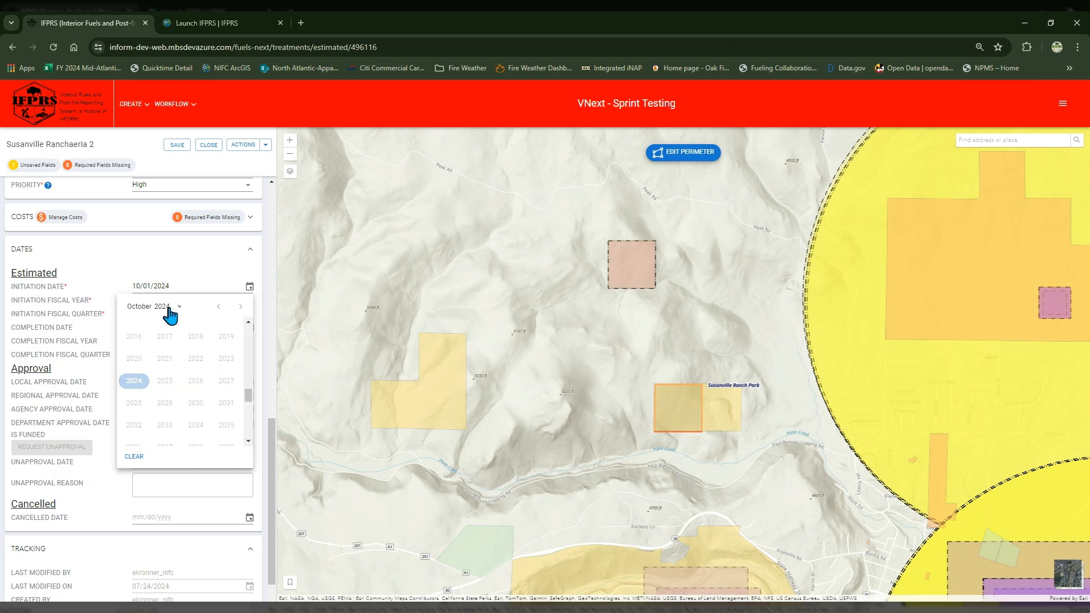
left_click(164, 380)
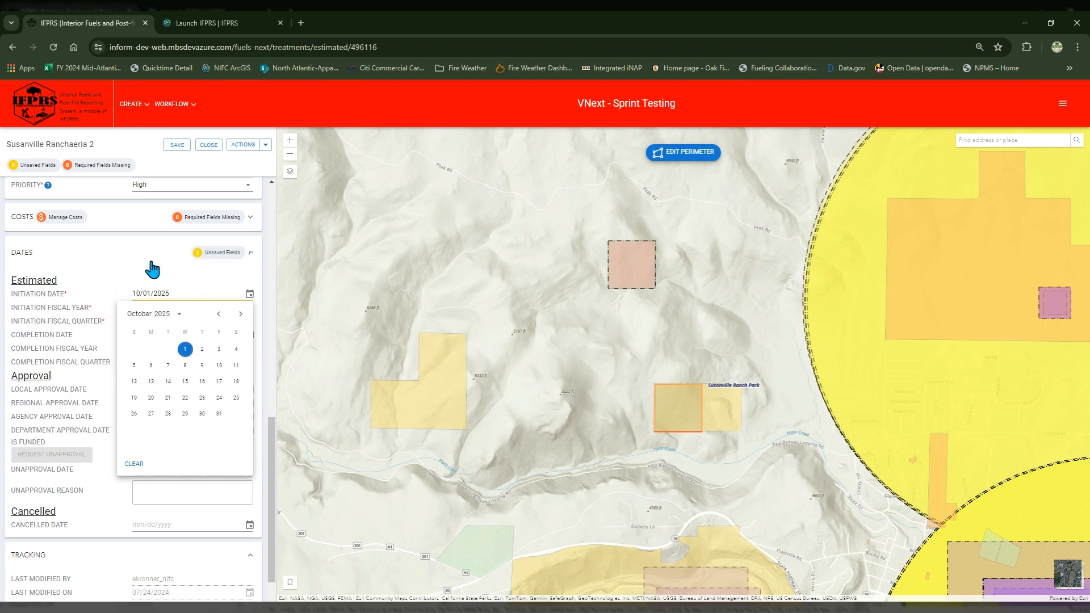
Step: Collapse the Proposal and Justification section and clear the estimated initiation date
scroll(145, 261, "up", 4)
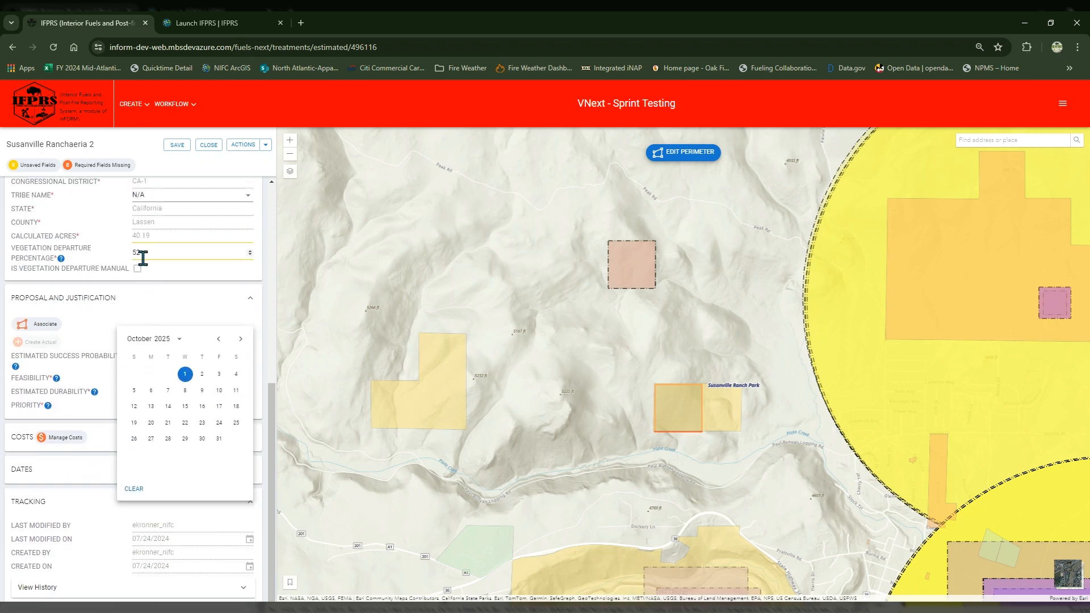
left_click(250, 298)
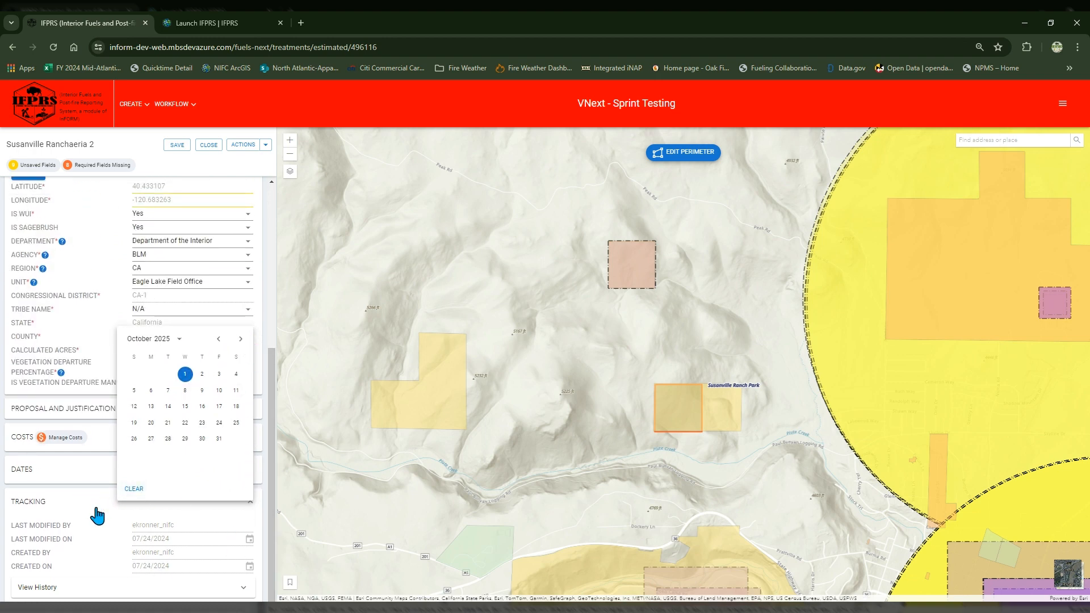
scroll(92, 510, "up", 2)
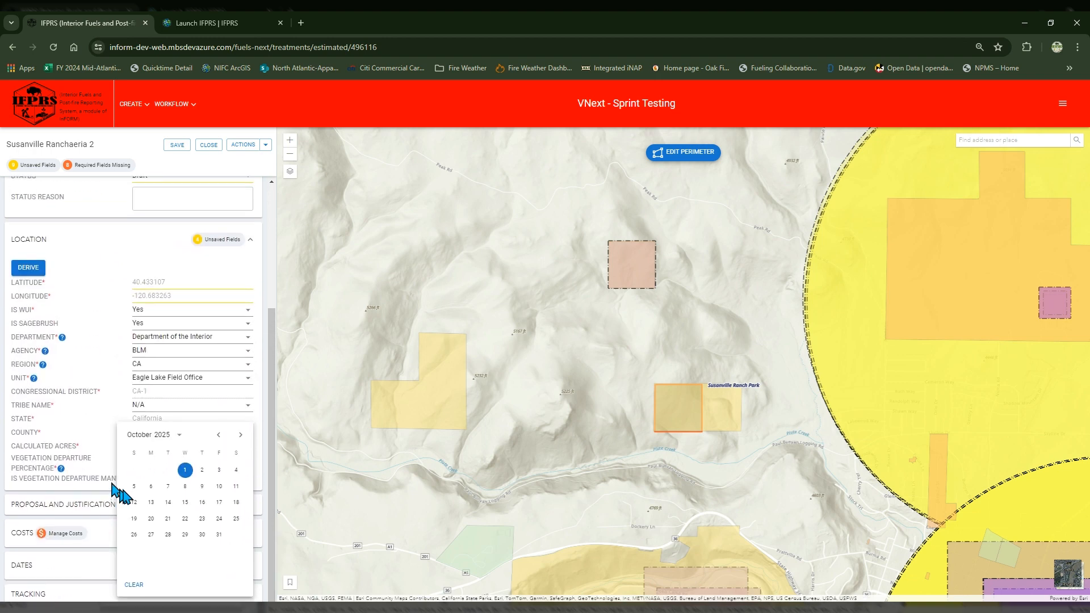
left_click(135, 585)
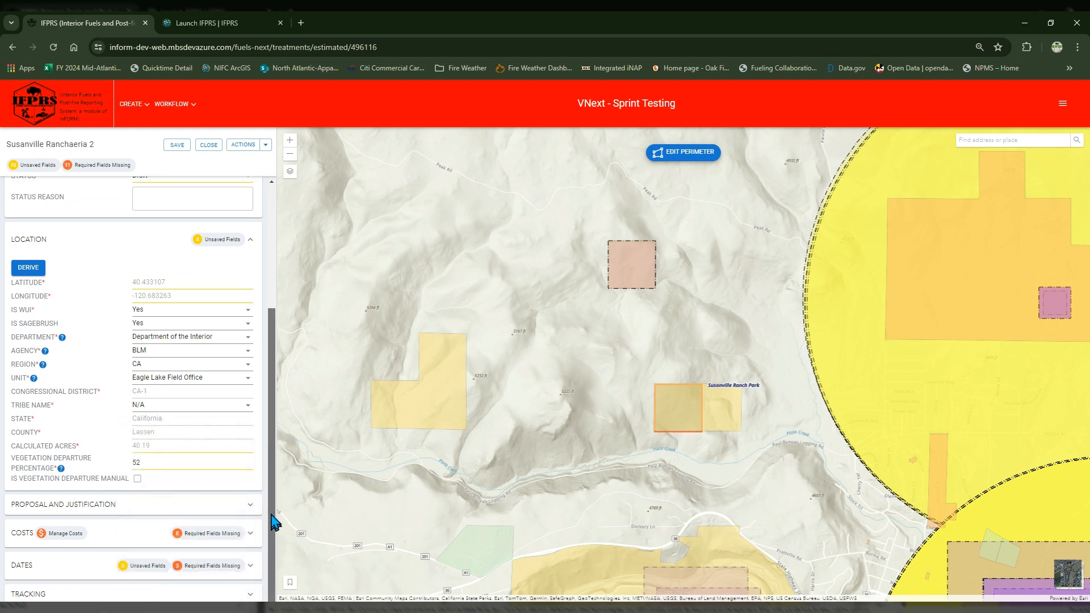
Step: Enter 10/01/2025 as the estimated initiation date in the Dates section
left_click(250, 565)
left_click_drag(272, 466, 274, 555)
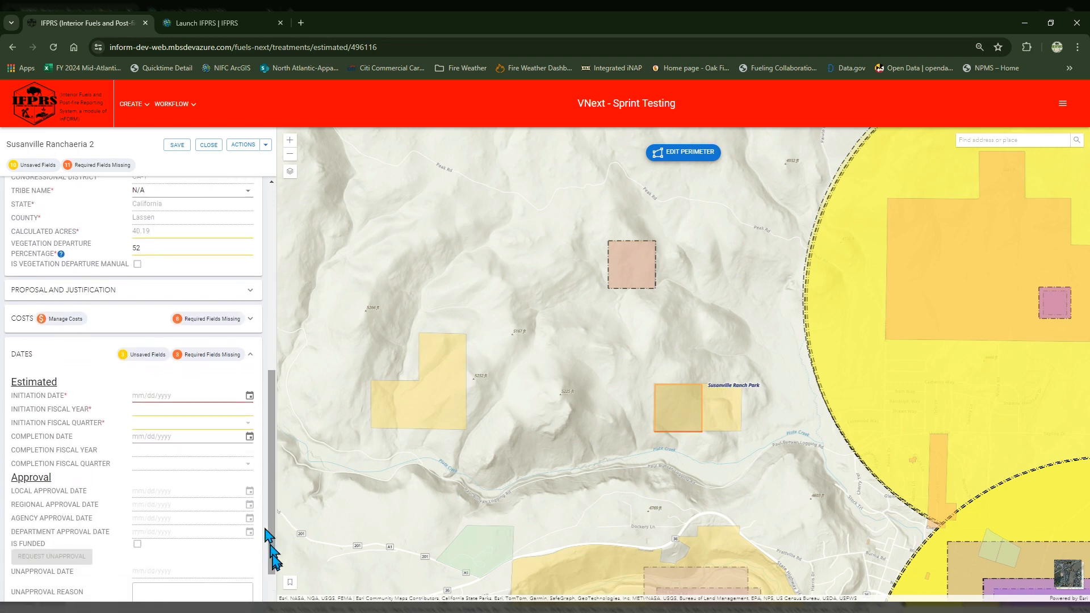
left_click(248, 397)
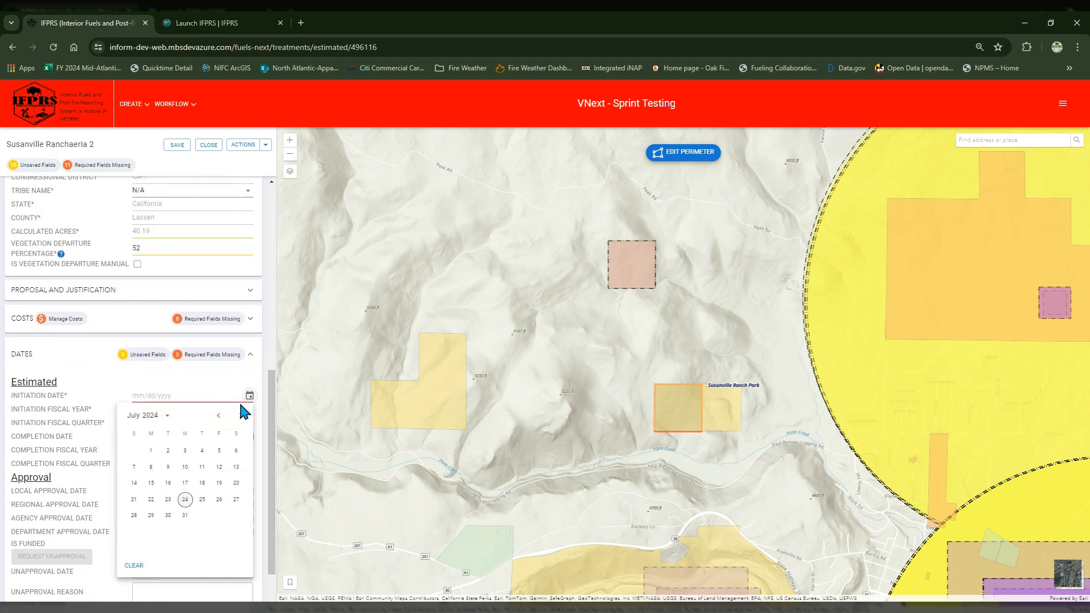
left_click(166, 417)
left_click(164, 490)
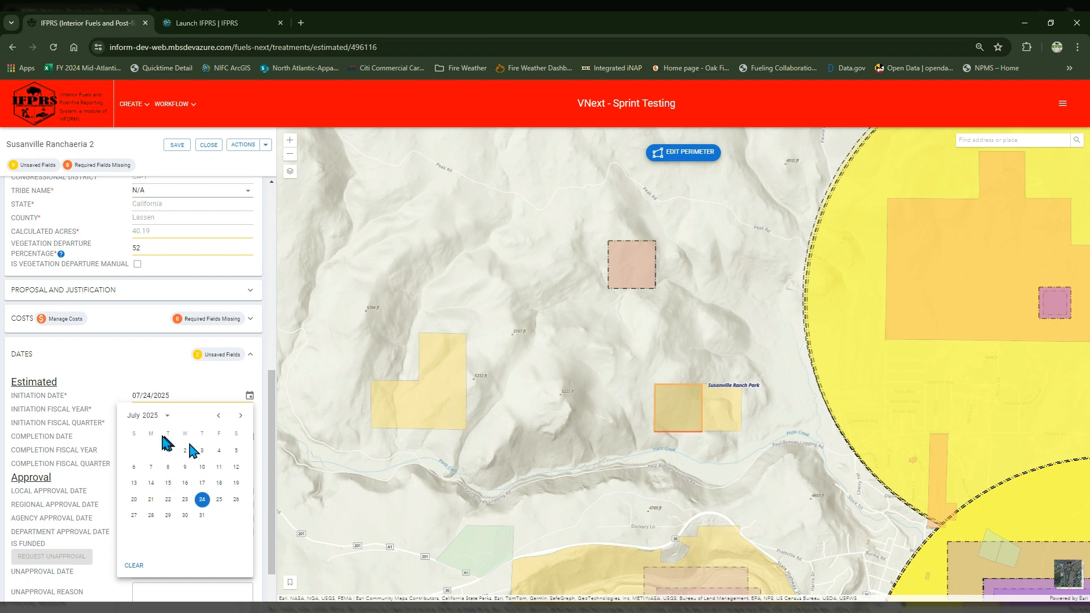
left_click(240, 417)
left_click(241, 417)
left_click(241, 417)
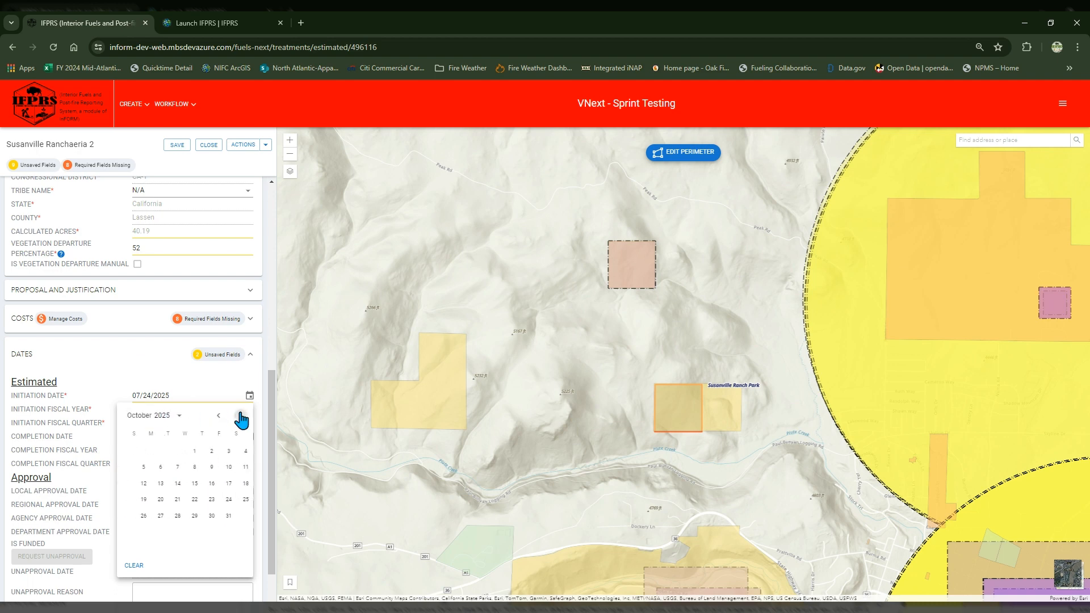
left_click(185, 450)
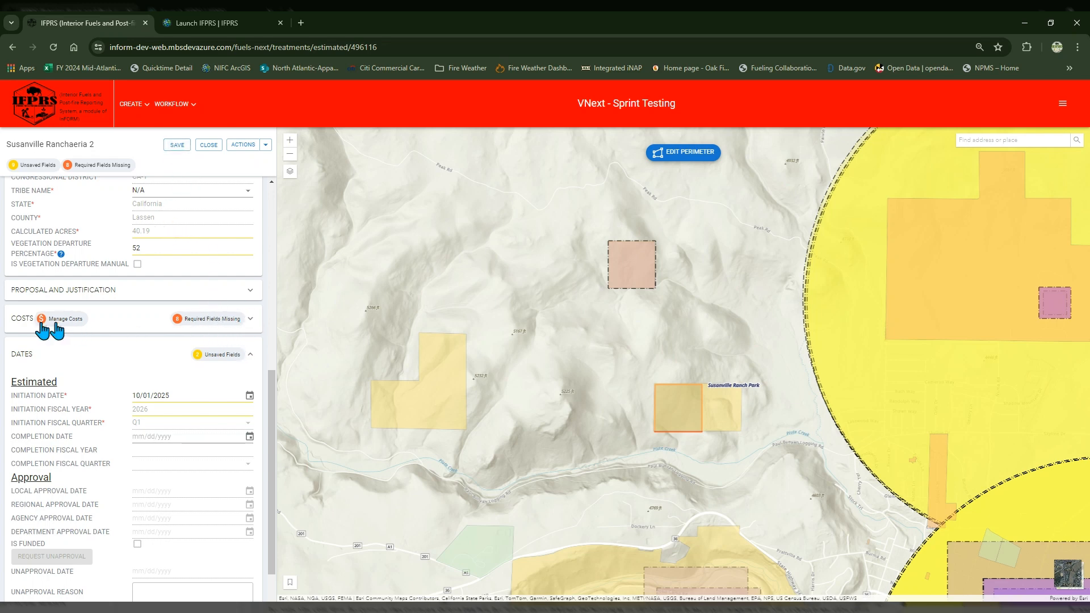
Step: Enter RD40 as the WBS in the Costs section and save the treatment
left_click(249, 319)
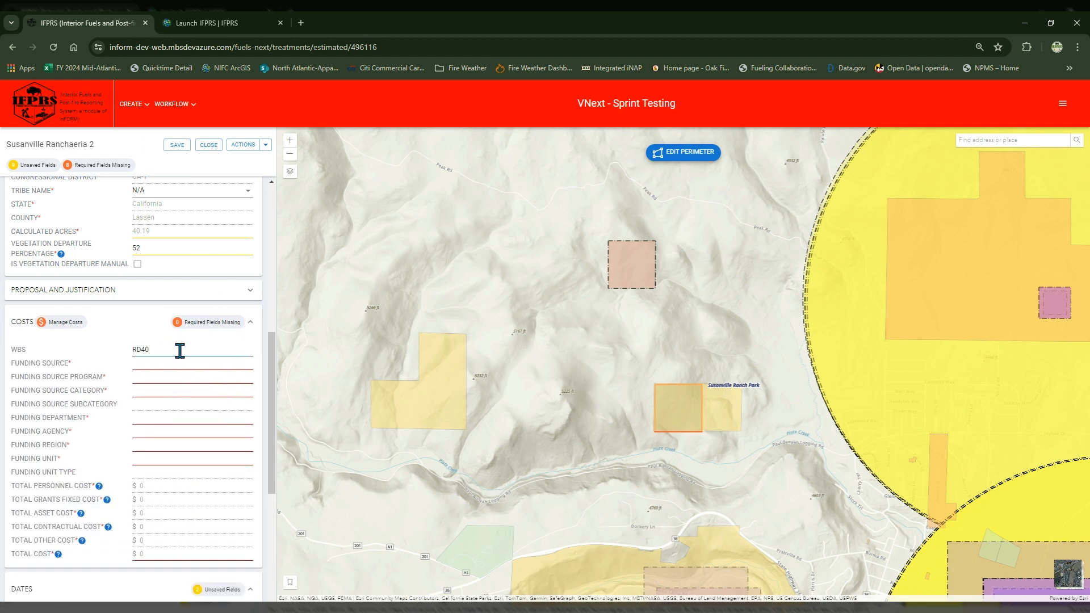
left_click(177, 146)
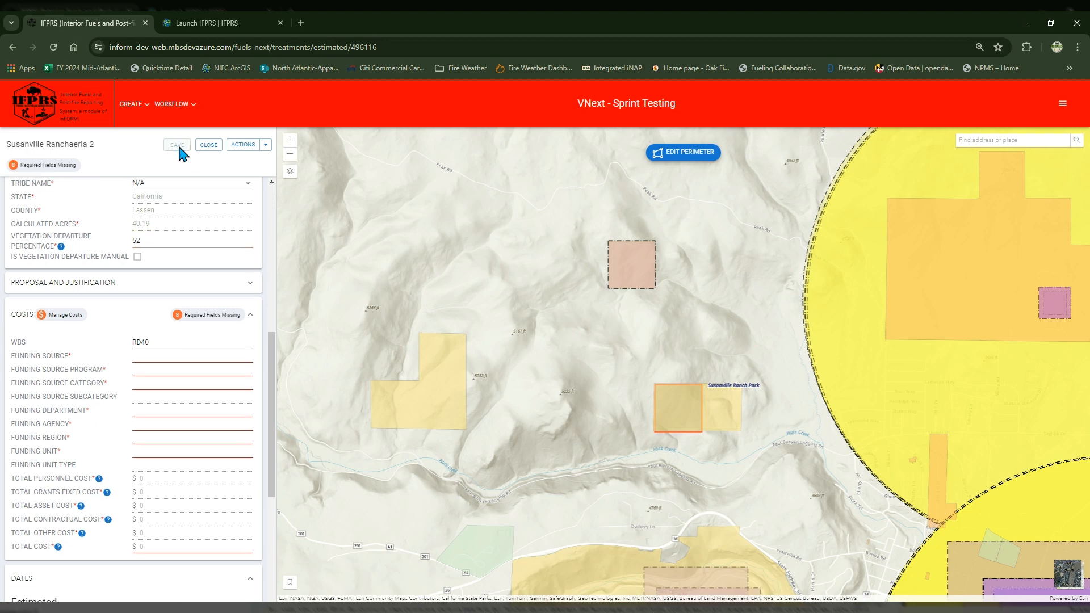
Step: View the Manage Costs table, close it, and review the context, cost and date fields of the treatment
left_click(65, 315)
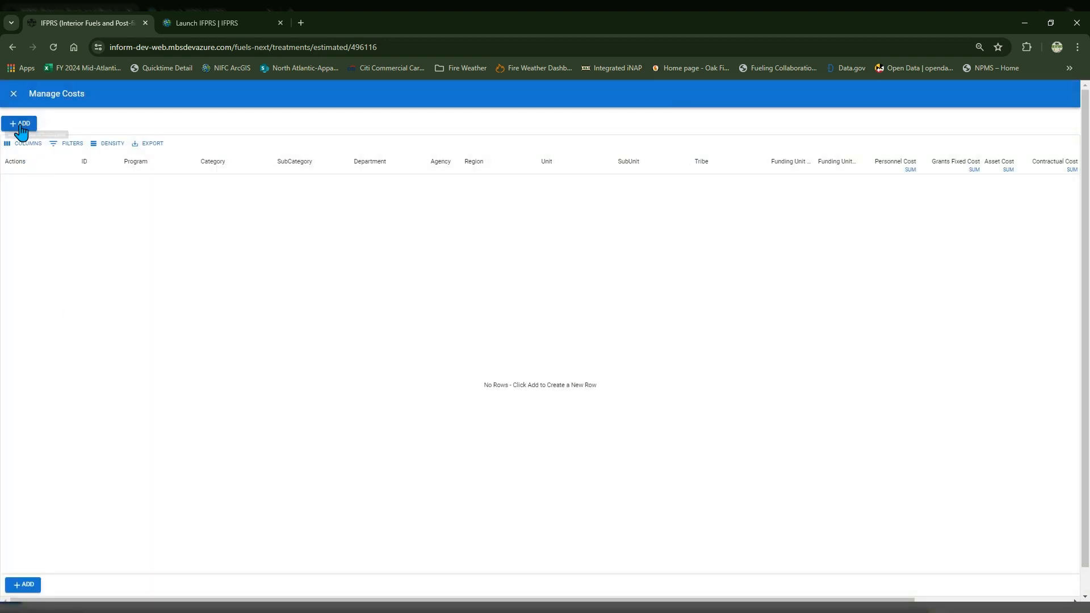
left_click(14, 96)
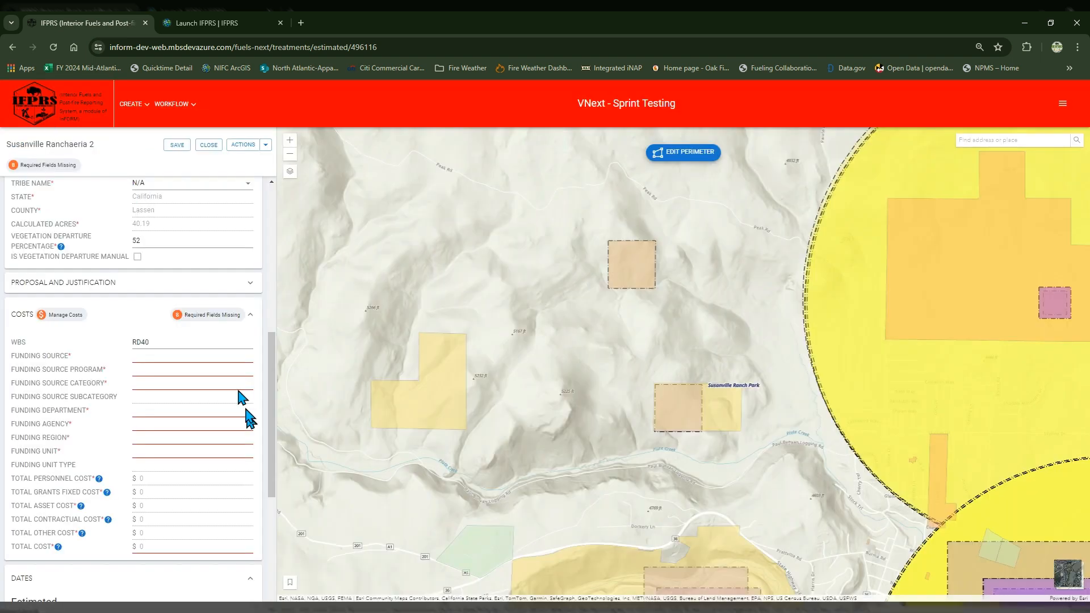
left_click_drag(272, 425, 258, 269)
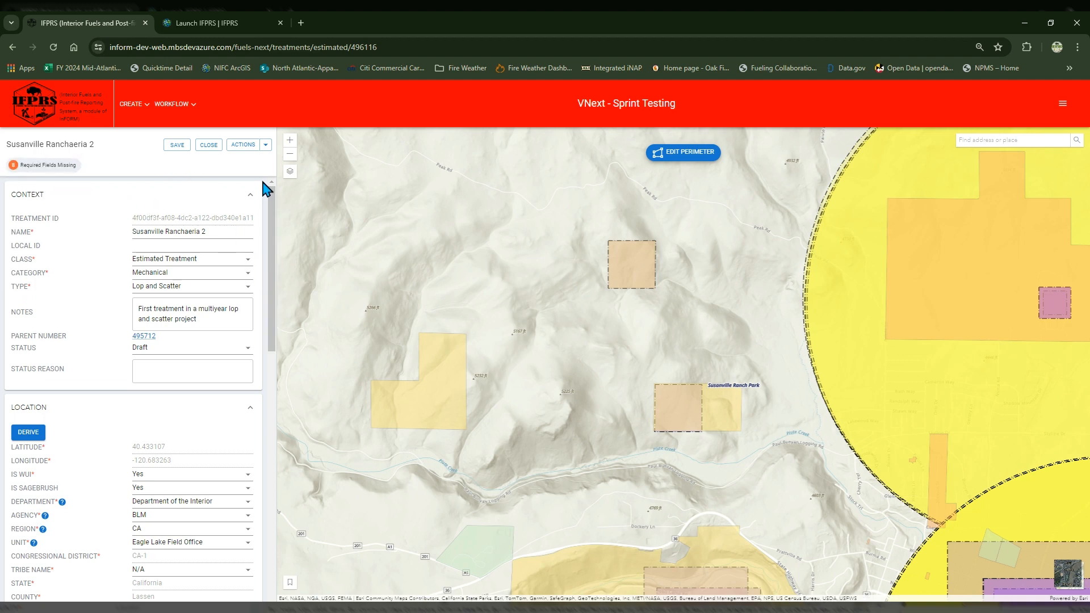
left_click_drag(271, 207, 275, 420)
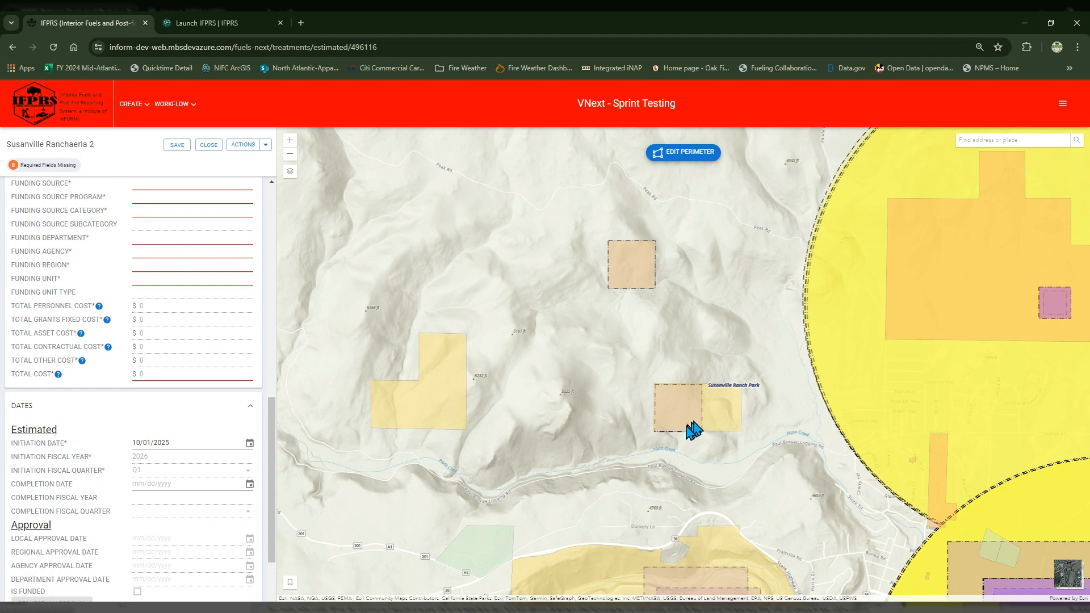
Step: Reshape the treatment perimeter by moving its two southern corners to the southwest and southeast corners of the Susanville Ranch Park parcel
left_click(682, 152)
scroll(764, 411, "up", 5)
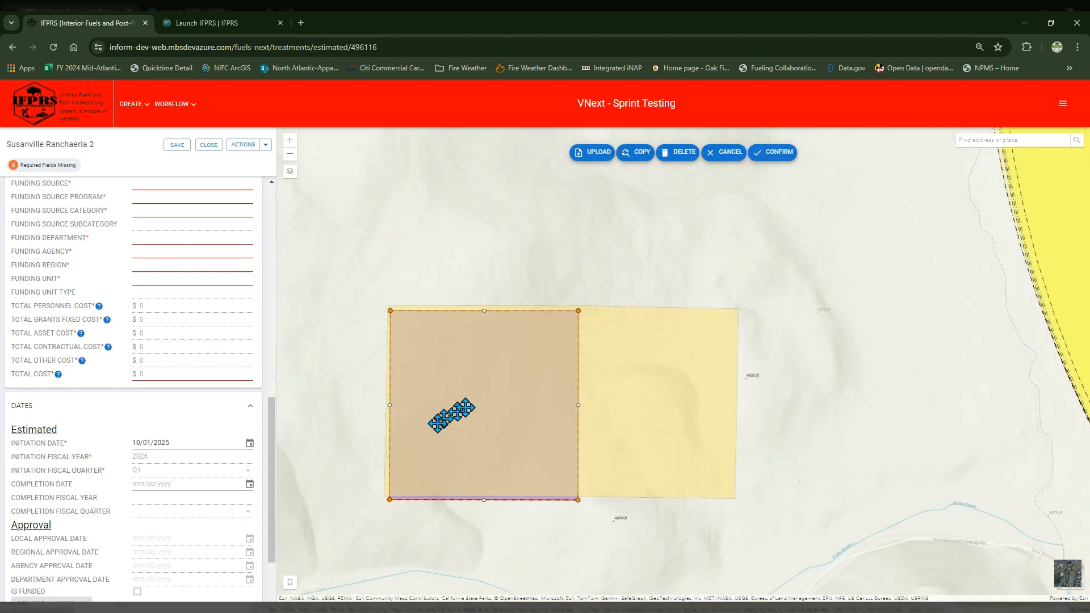
scroll(416, 516, "up", 1)
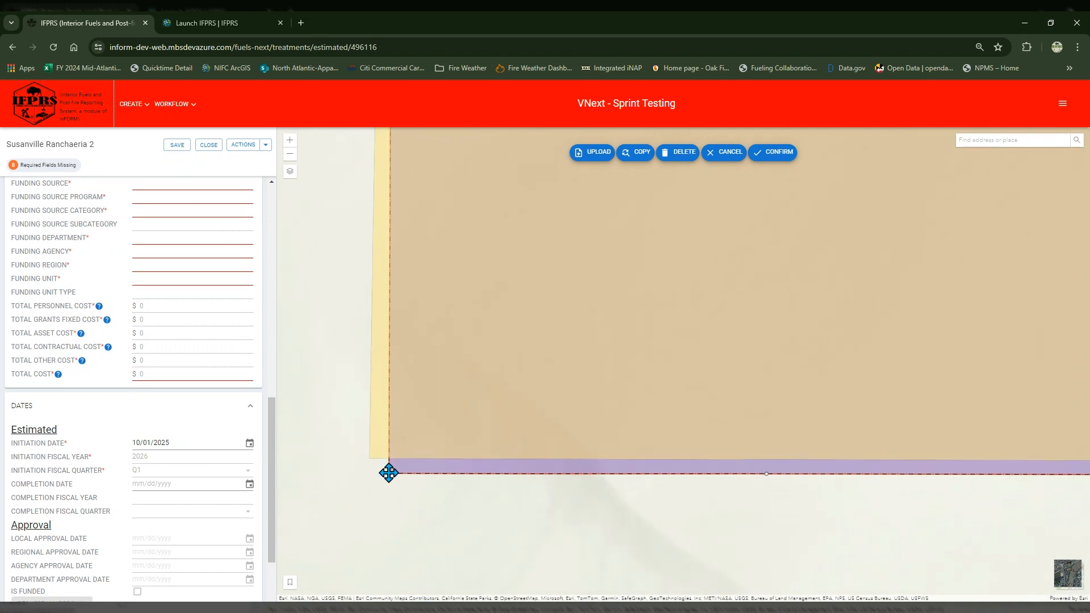
left_click_drag(388, 472, 367, 453)
scroll(368, 454, "down", 1)
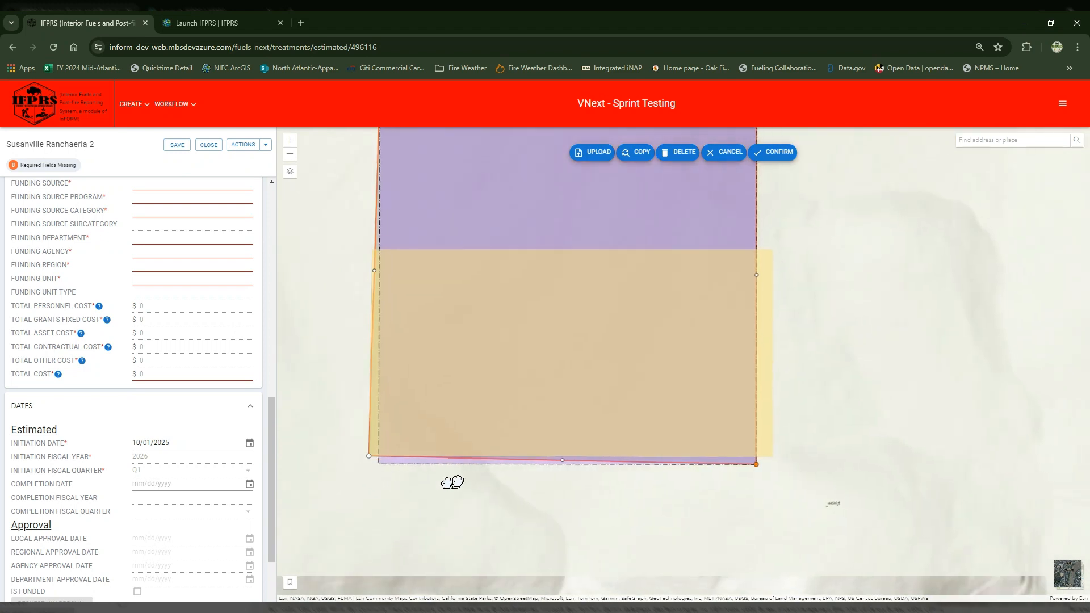
scroll(457, 482, "down", 1)
scroll(700, 458, "up", 1)
left_click_drag(512, 486, 825, 484)
scroll(793, 414, "down", 1)
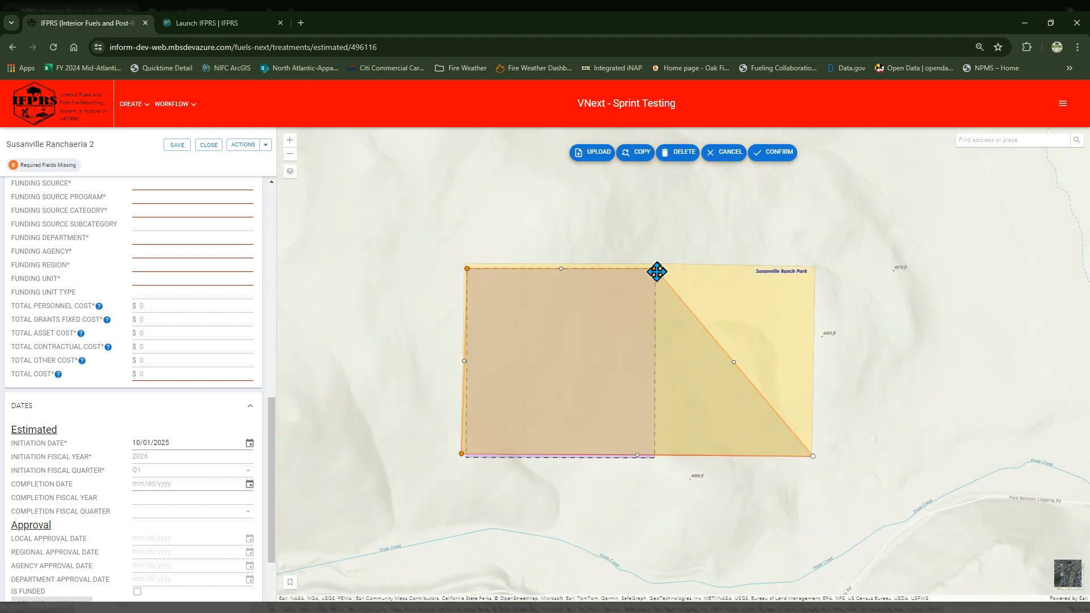
Step: Move the perimeter's northeast corner to the northeast corner of the Susanville Ranch Park parcel
left_click_drag(655, 270, 579, 514)
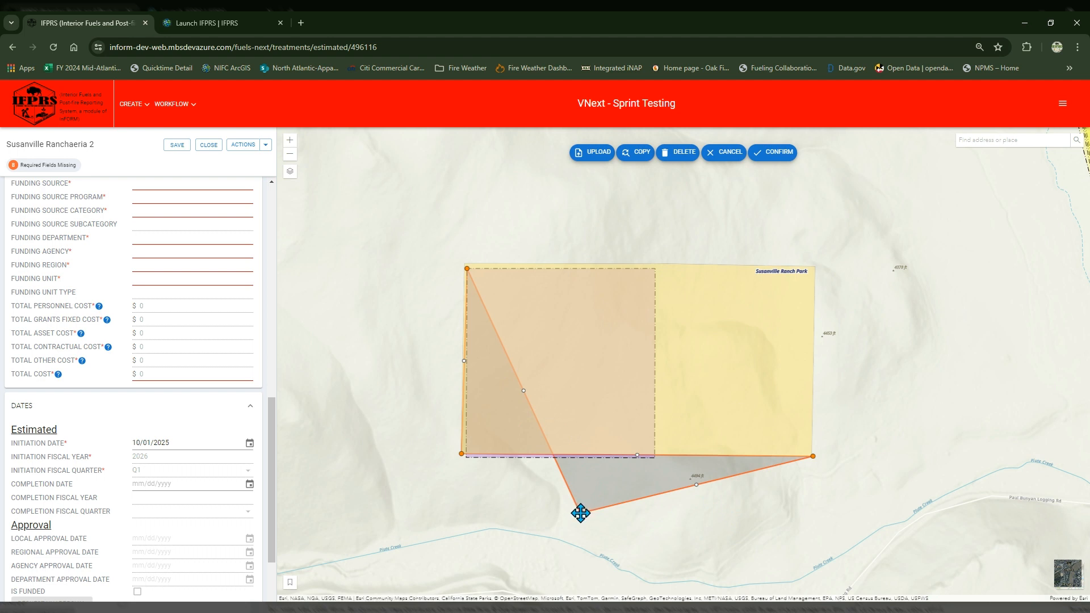
left_click_drag(580, 512, 810, 292)
scroll(815, 263, "up", 3)
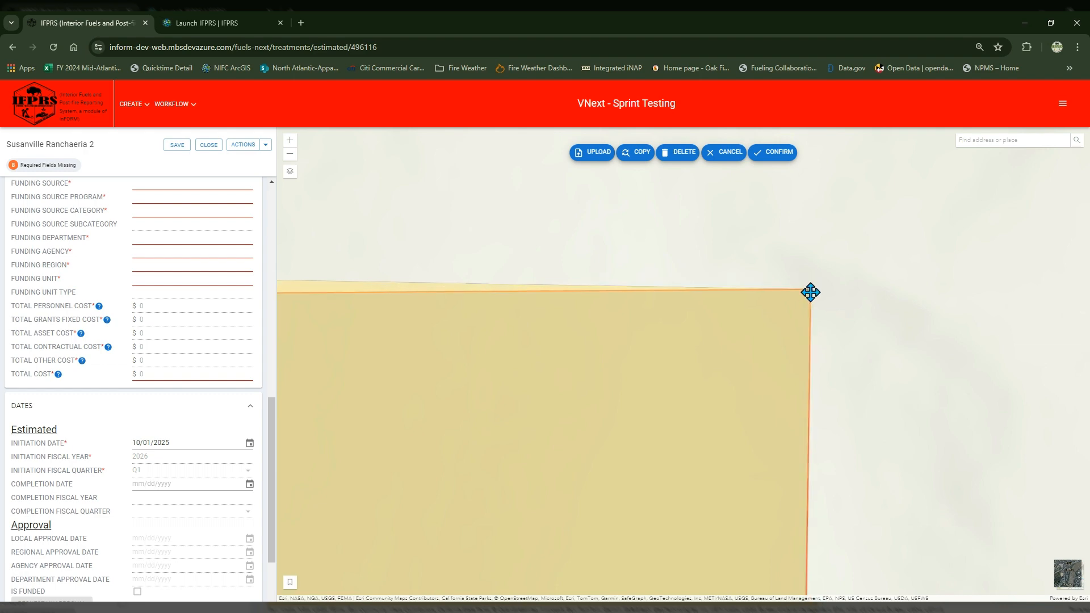
Step: Move the perimeter's northwest corner to the northwest corner of the Susanville Ranch Park parcel and confirm the edited perimeter
scroll(817, 286, "down", 5)
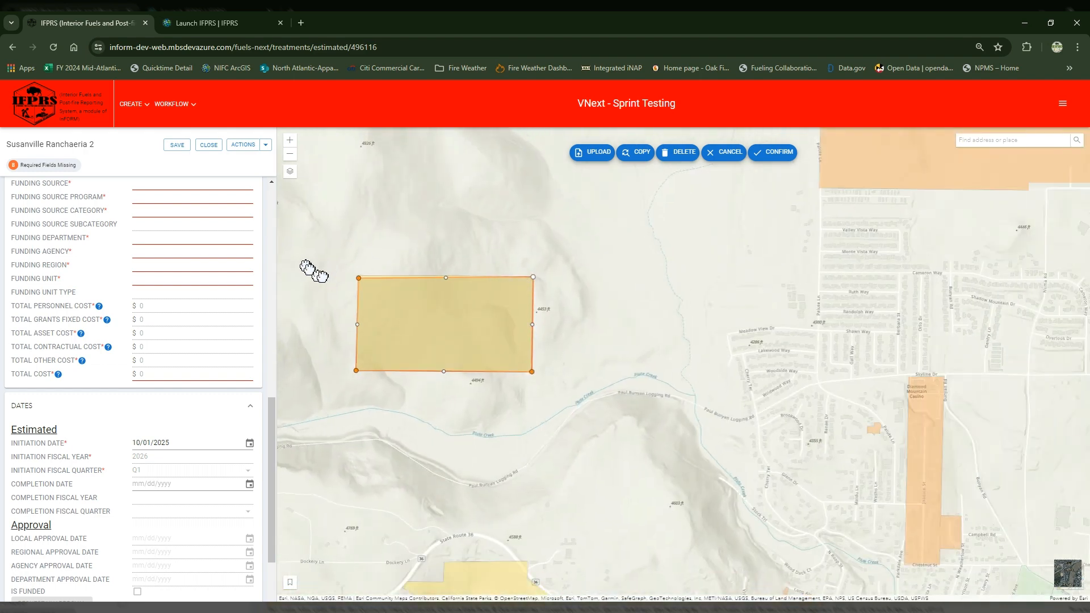
scroll(330, 272, "up", 3)
mouse_move(437, 293)
left_mouse_down()
mouse_move(443, 300)
mouse_move(435, 290)
left_mouse_up()
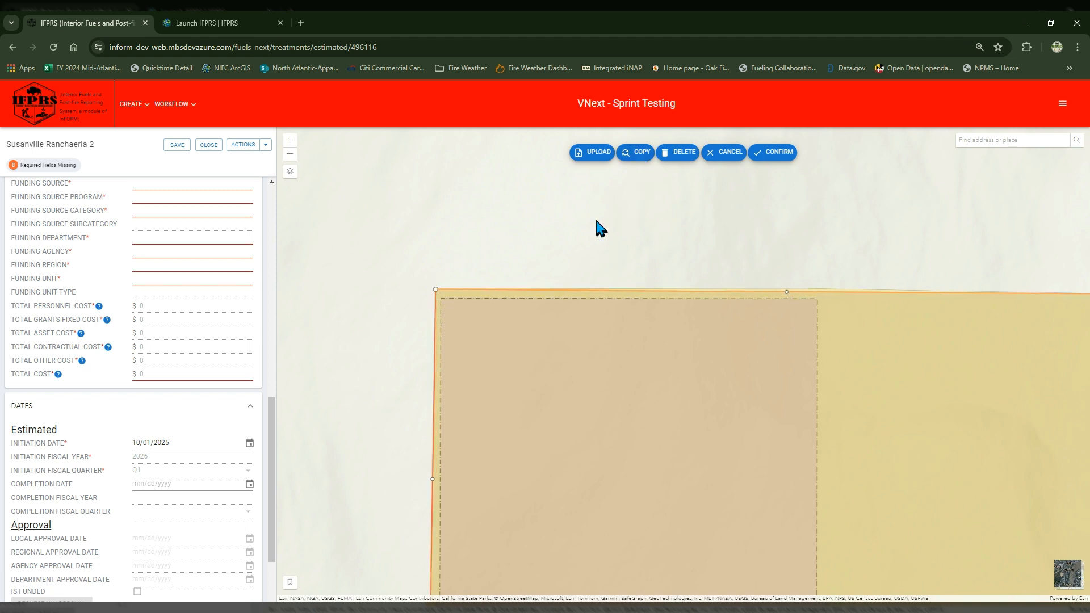
scroll(596, 221, "down", 2)
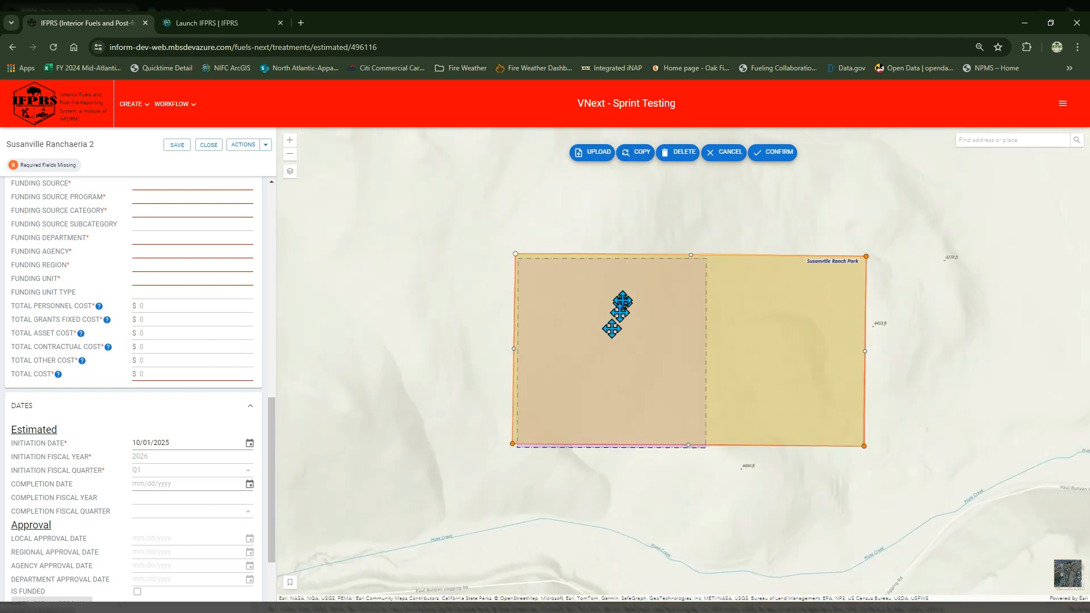
left_click(773, 153)
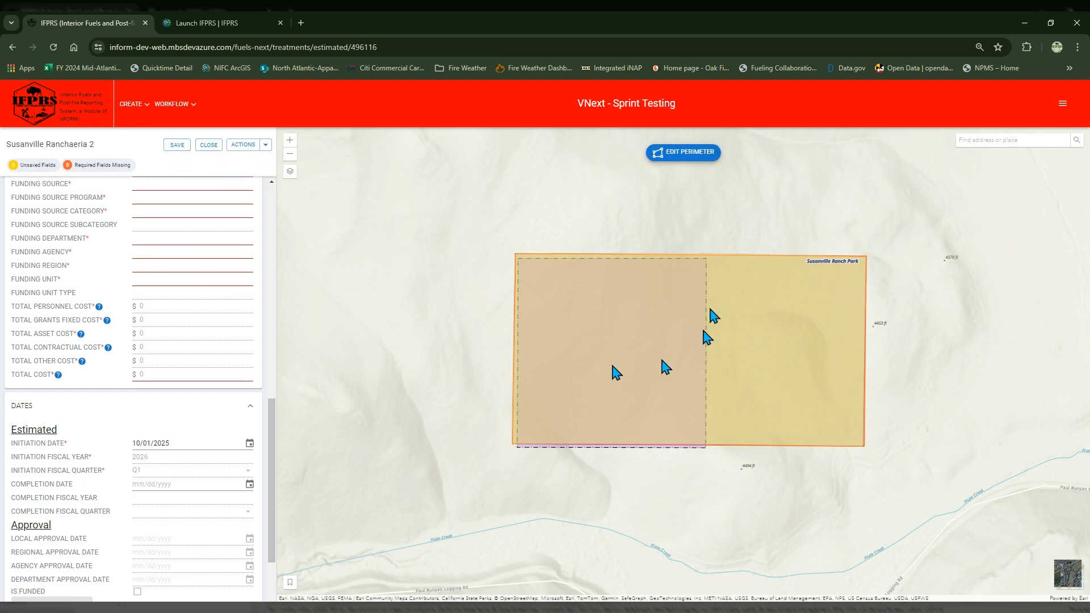
Step: Save the treatment with its edited perimeter, check the shape on the map, and close the treatment to return to the treatments list
left_click(181, 146)
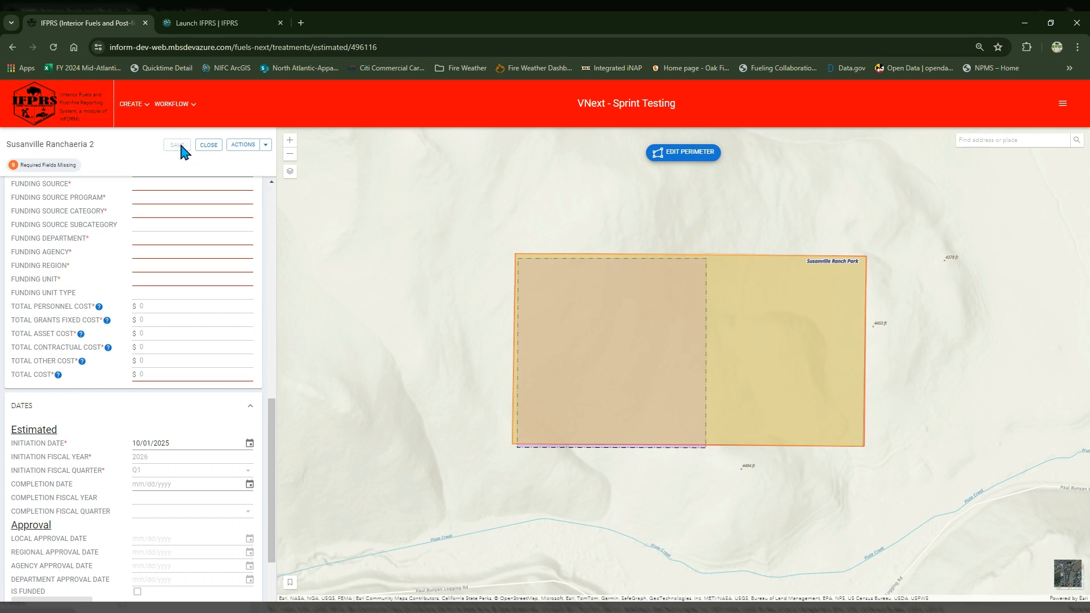
scroll(727, 321, "down", 3)
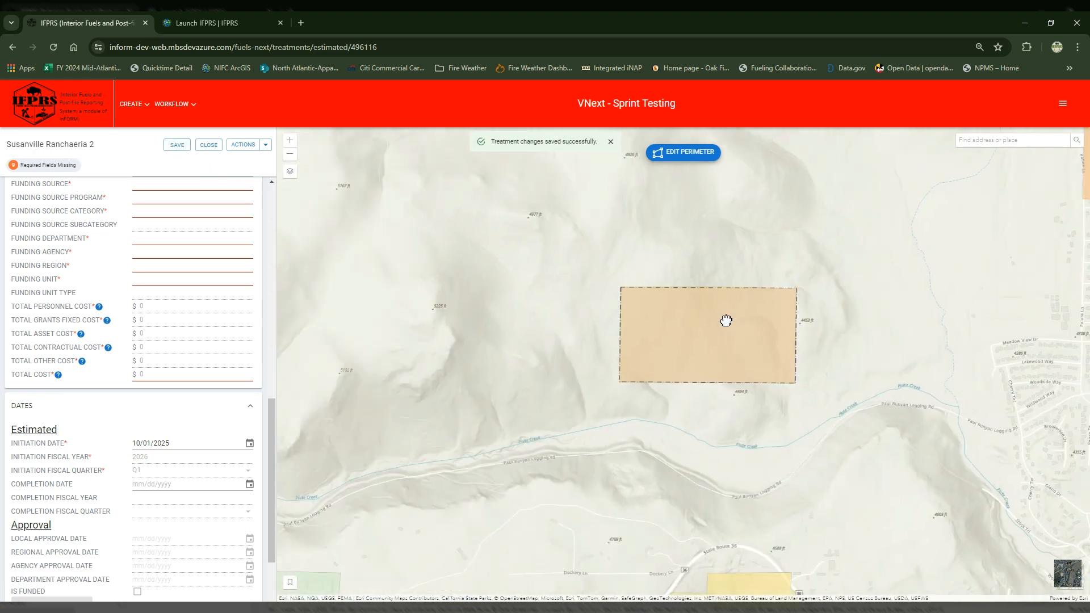
scroll(655, 259, "up", 1)
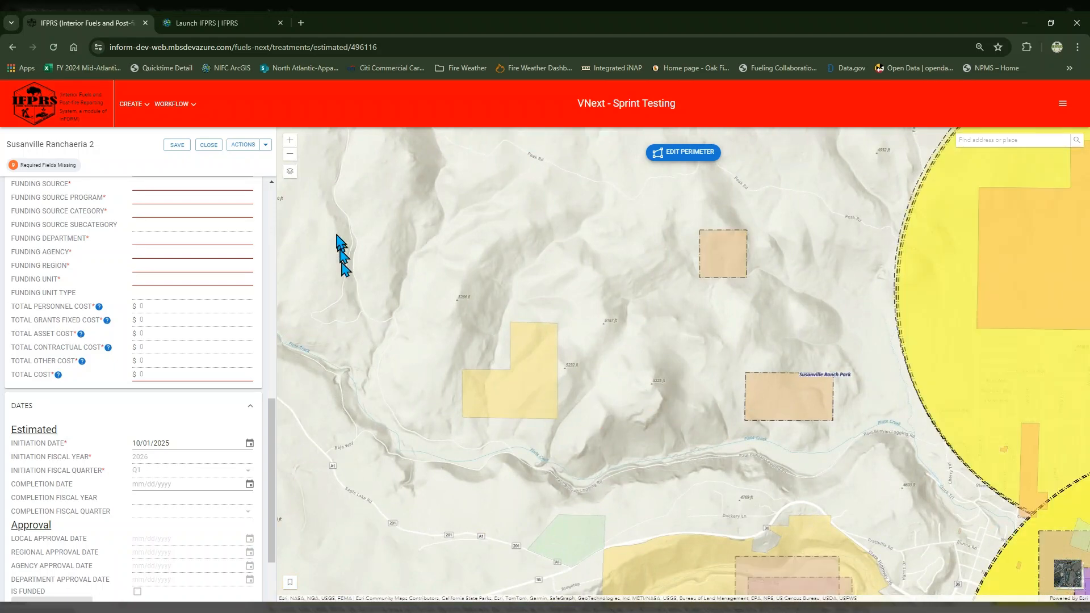
left_click(176, 149)
left_click(210, 149)
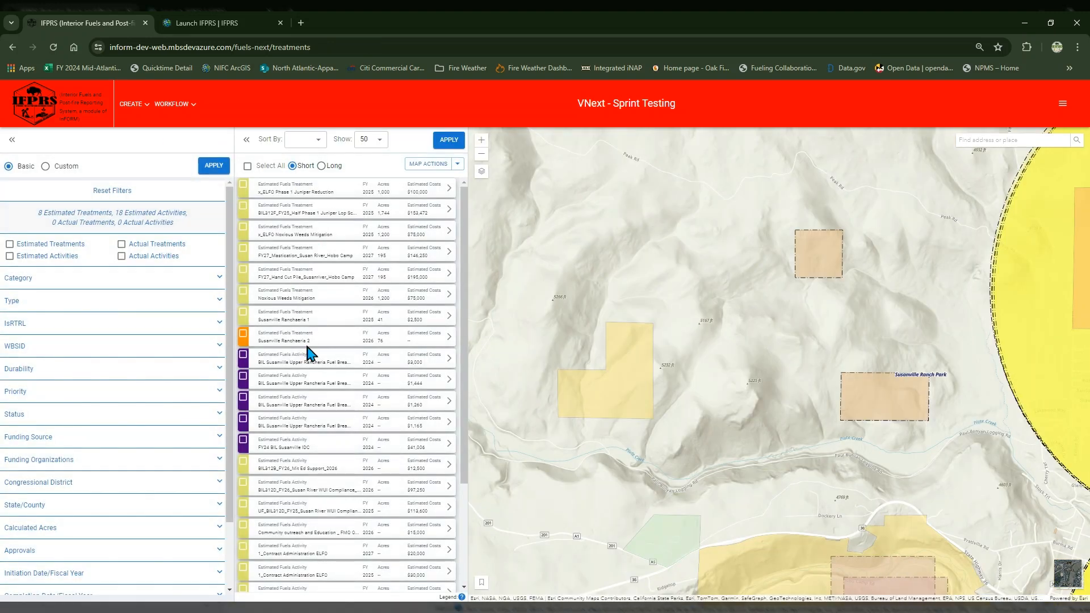